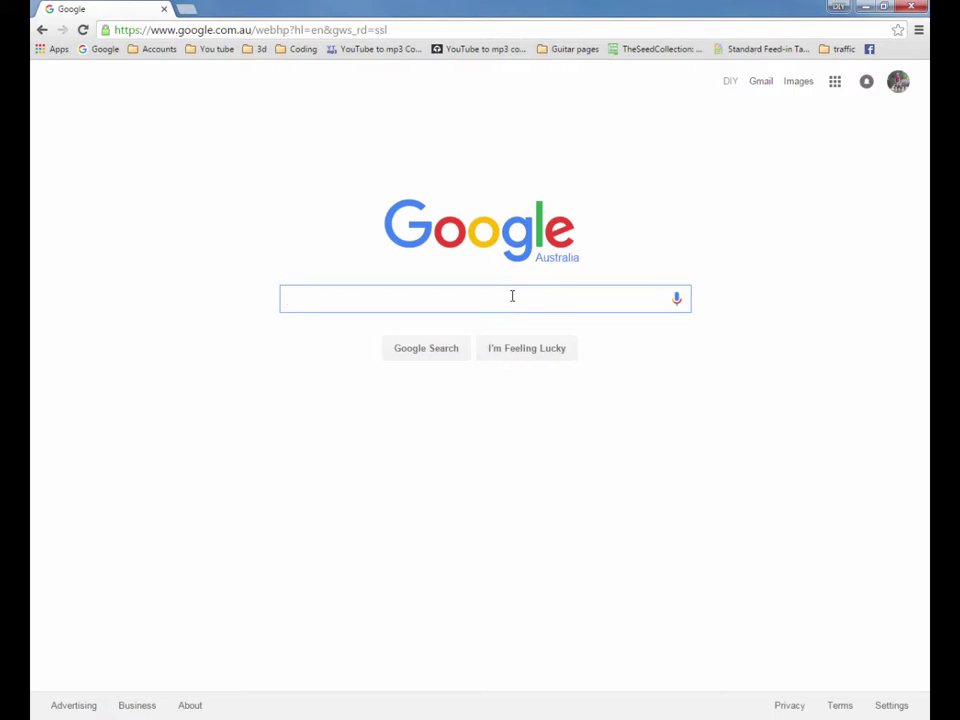
- Search Google for '3ds max student download'
text(3ds ma)
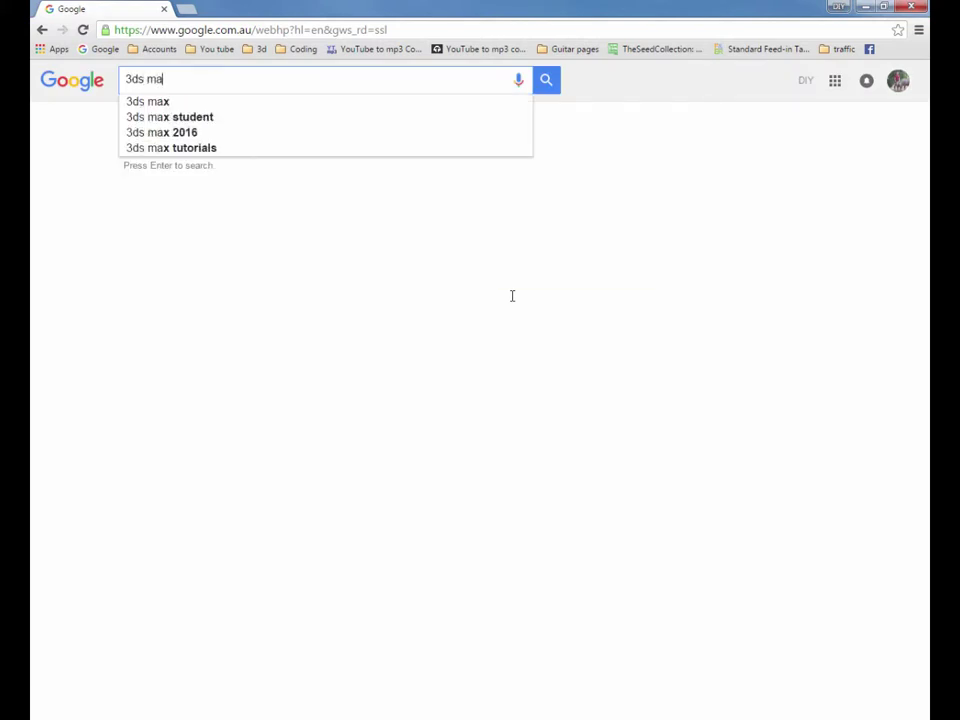
text(x )
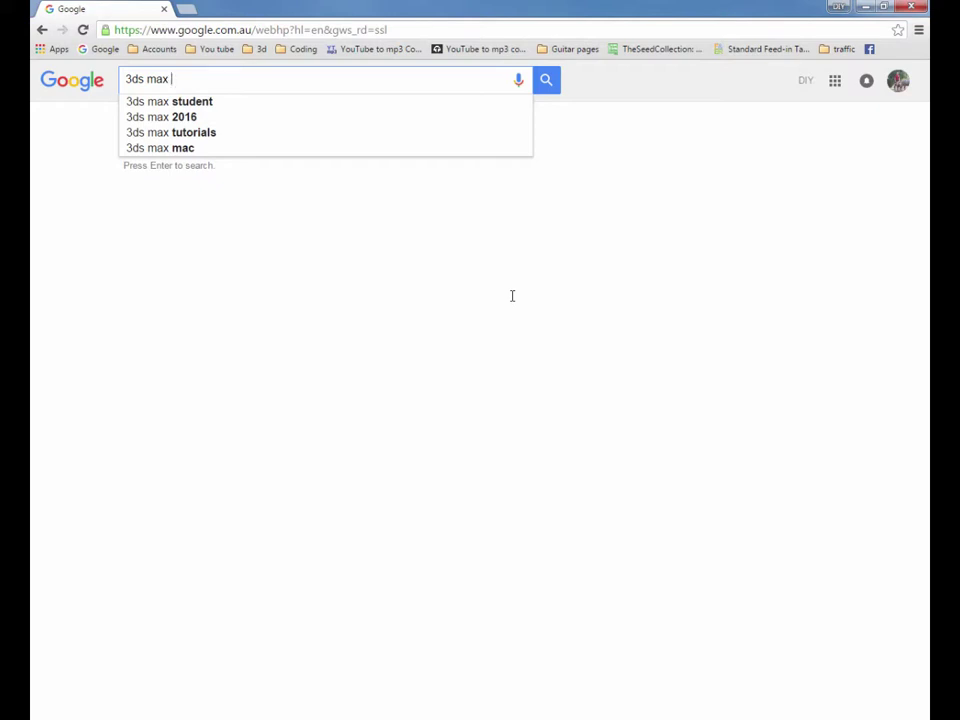
text(student )
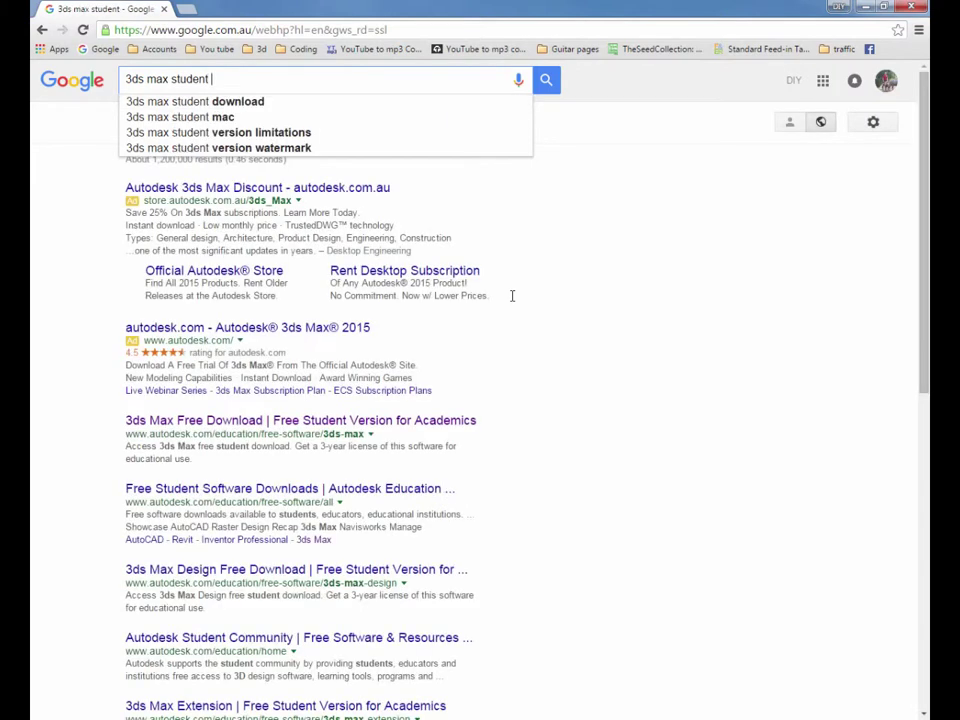
text(download)
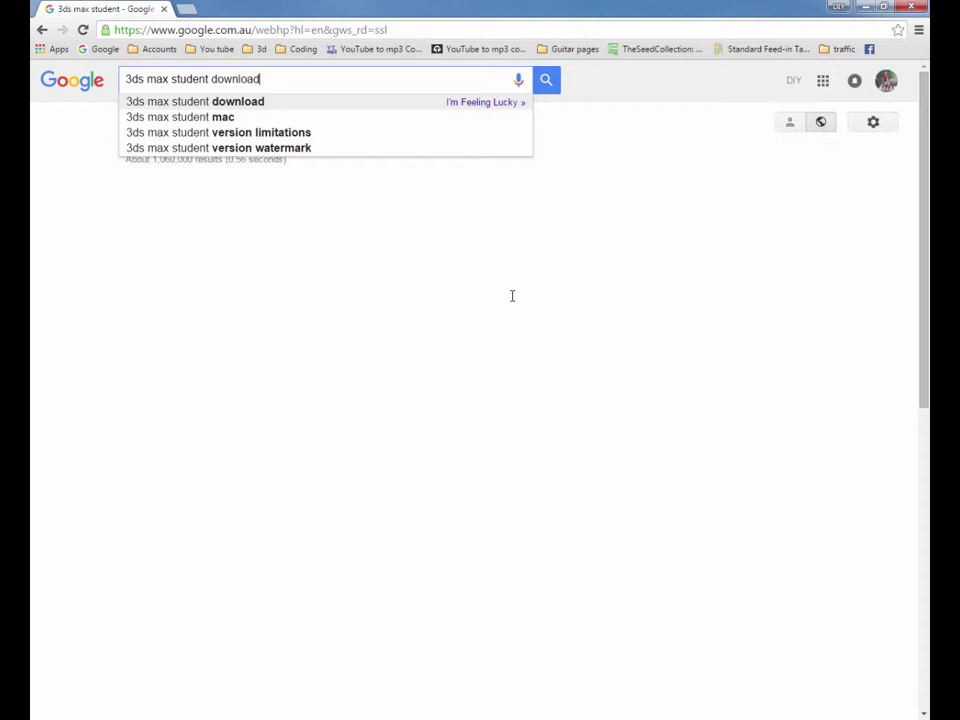
key(Return)
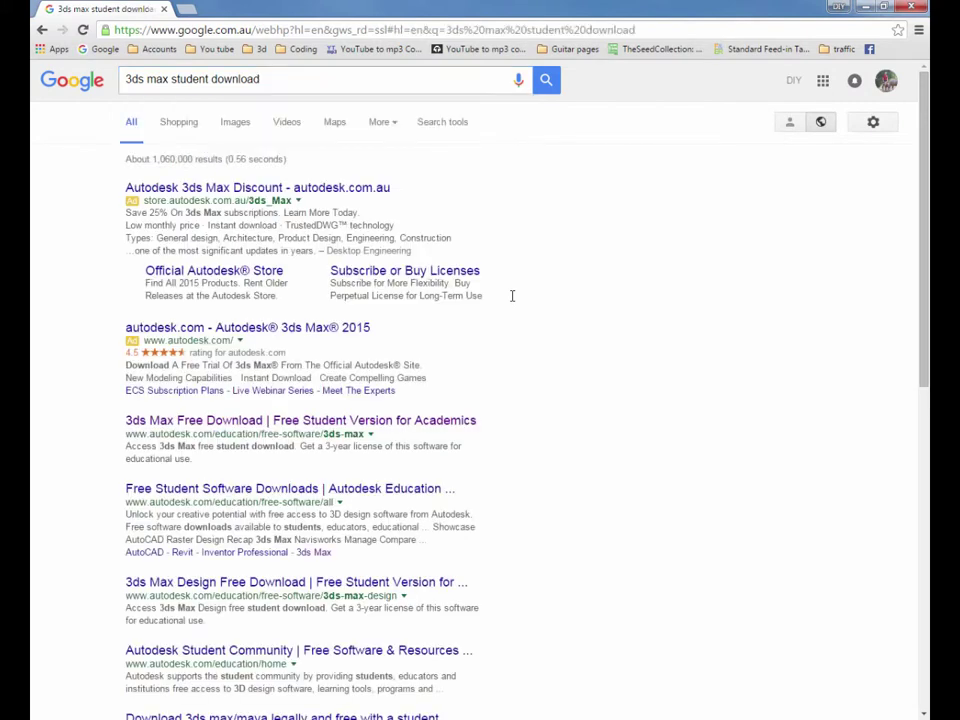
- Open the '3ds Max Free Download | Free Student Version' result and scroll to 'Get a free 3-year license today'
click(455, 425)
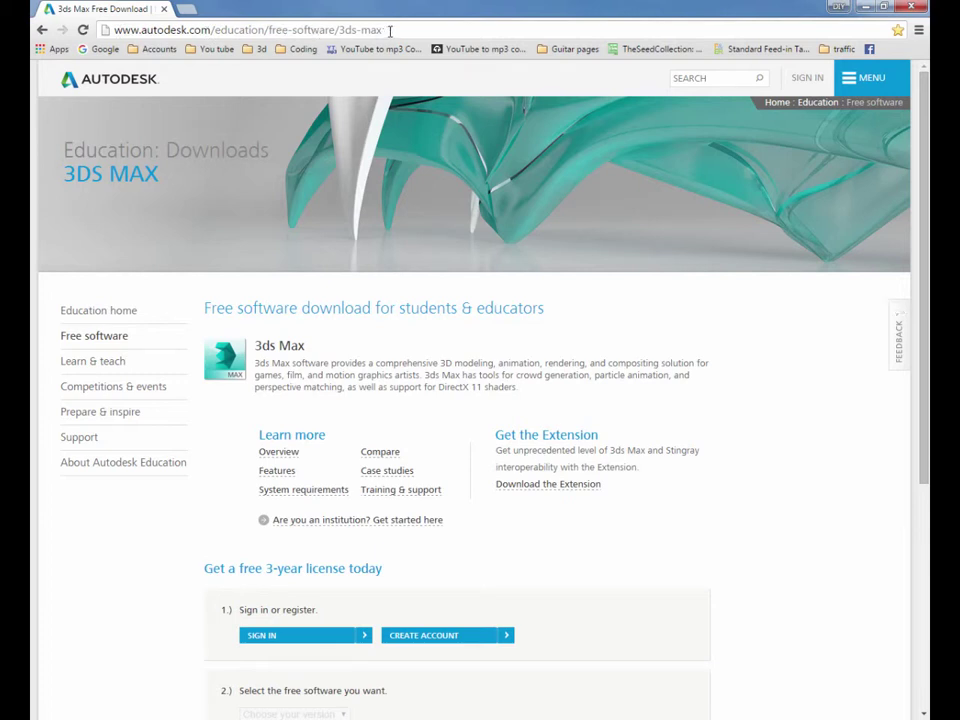
drag(390, 30, 103, 31)
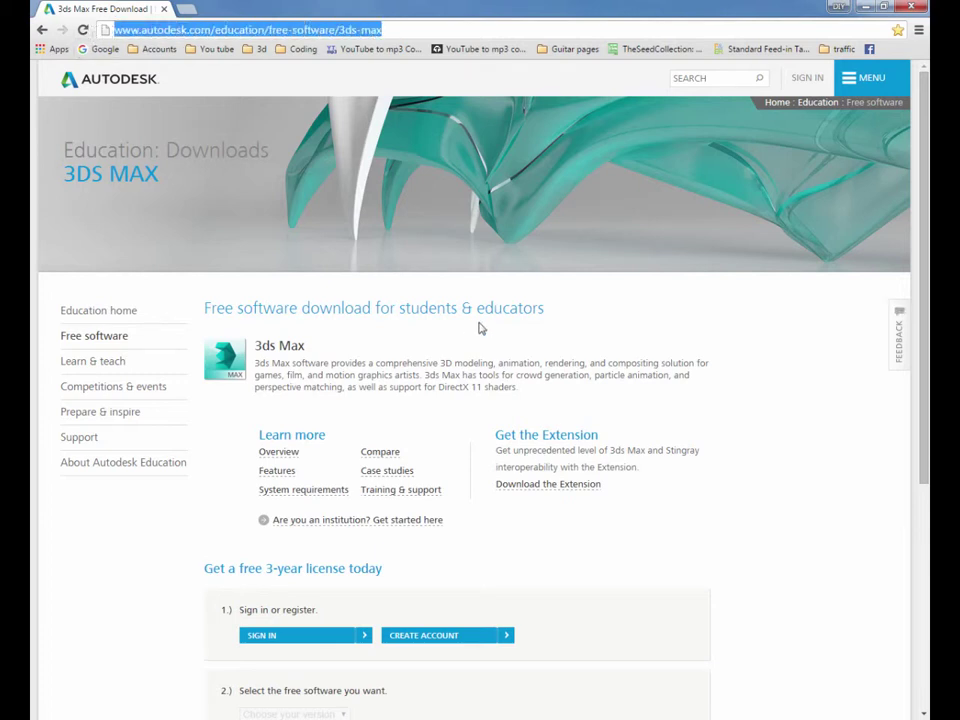
triple_click(731, 525)
scroll(731, 529, down, 2)
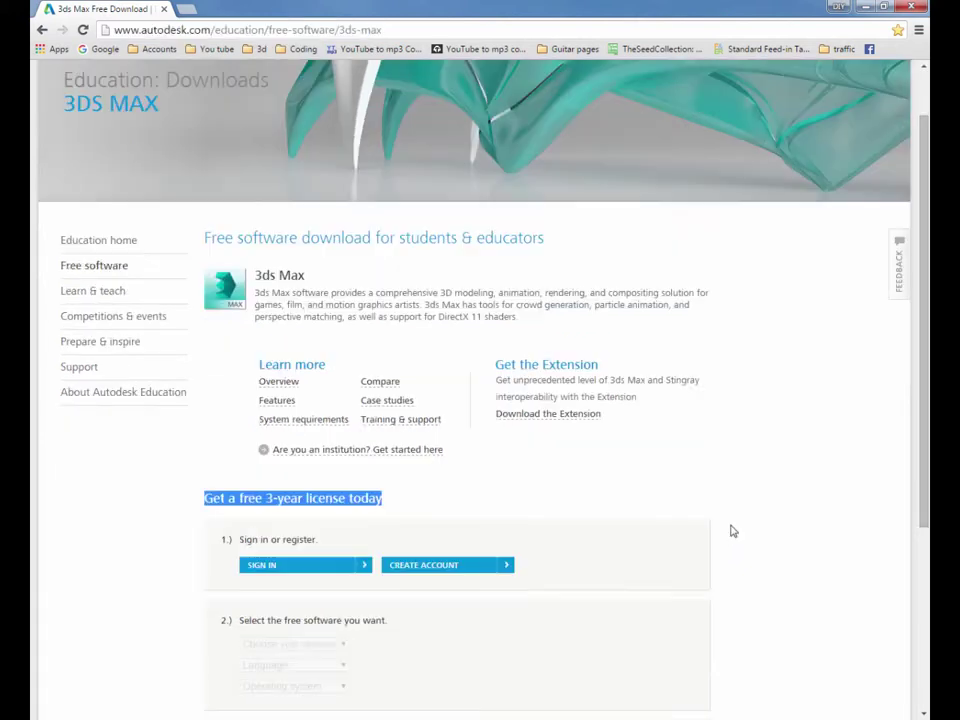
click(741, 531)
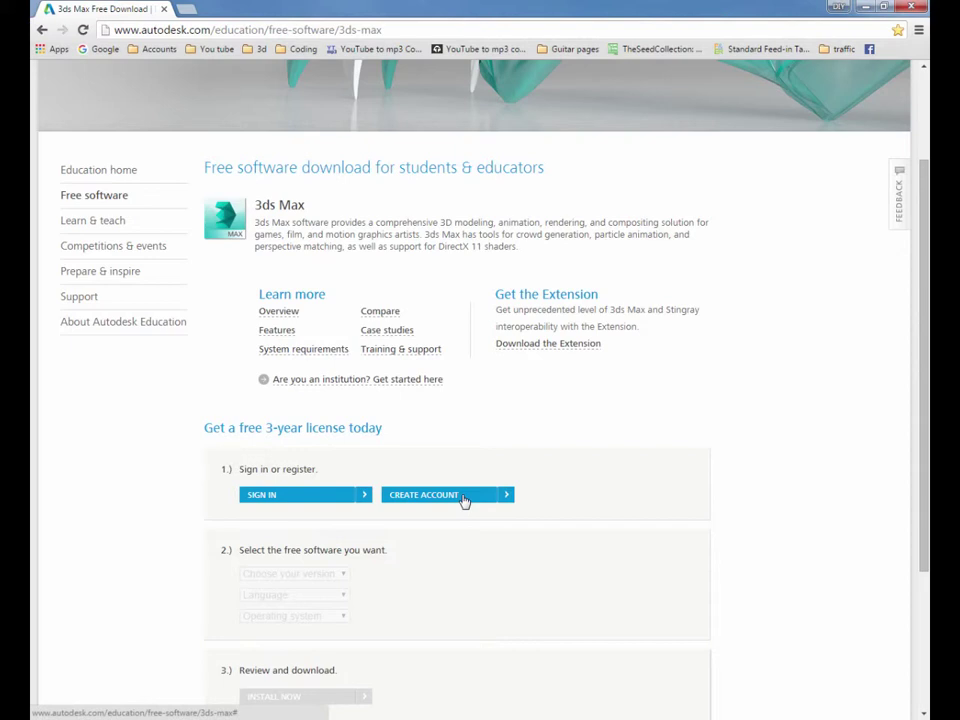
- Sign in with the saved account credentials, staying signed in, and dismiss the Verify Your Email notice
click(364, 500)
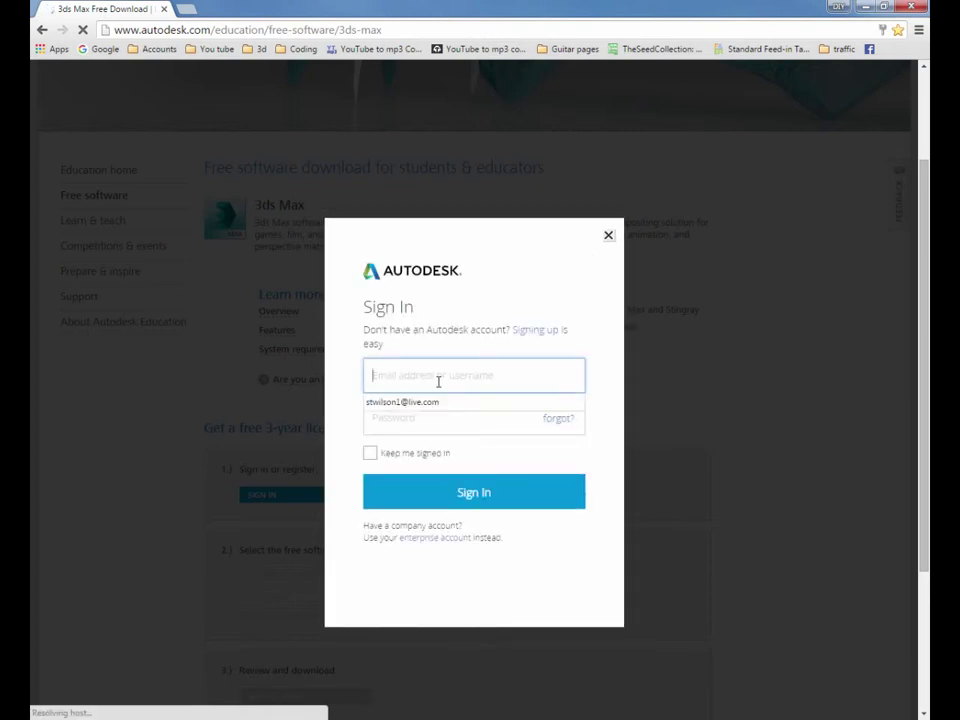
click(437, 401)
click(384, 457)
click(440, 503)
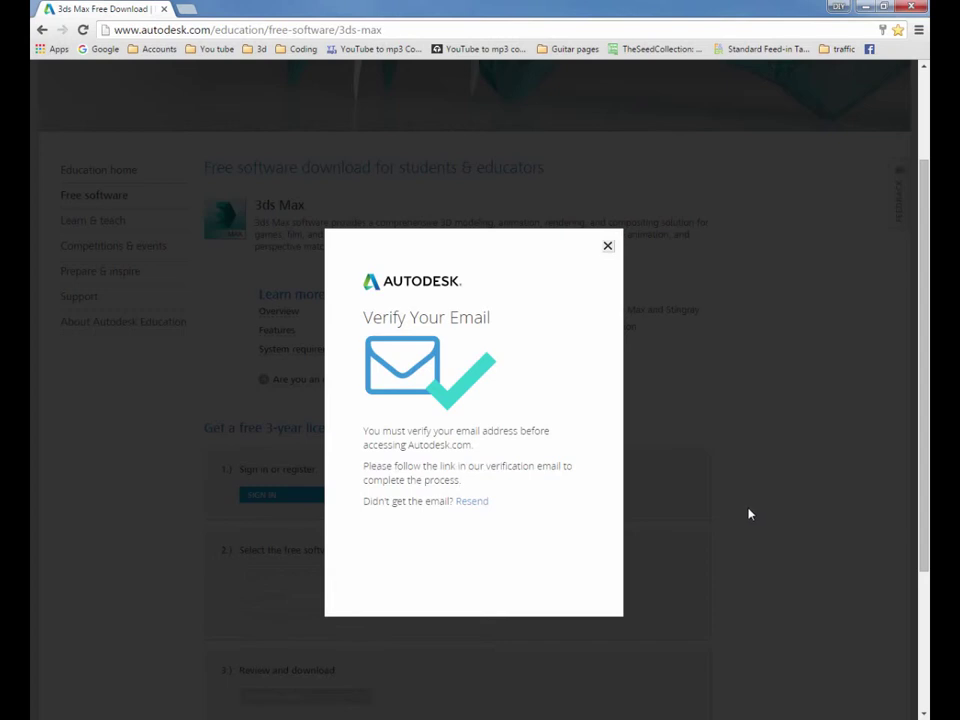
click(607, 246)
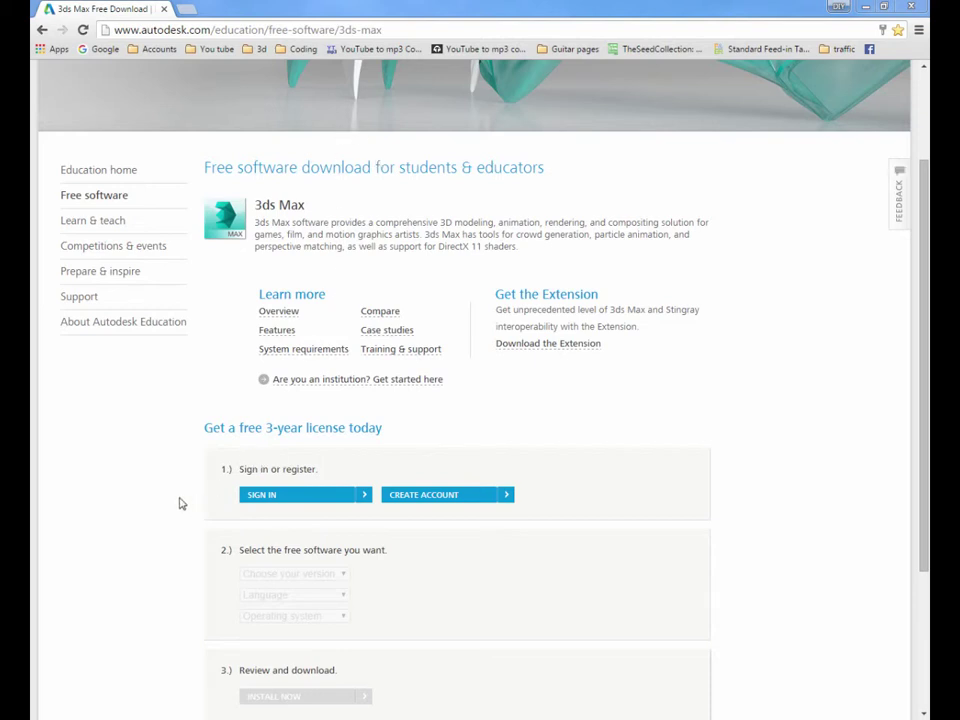
- Sign in again with the saved login and accept the Education Special Terms
click(364, 497)
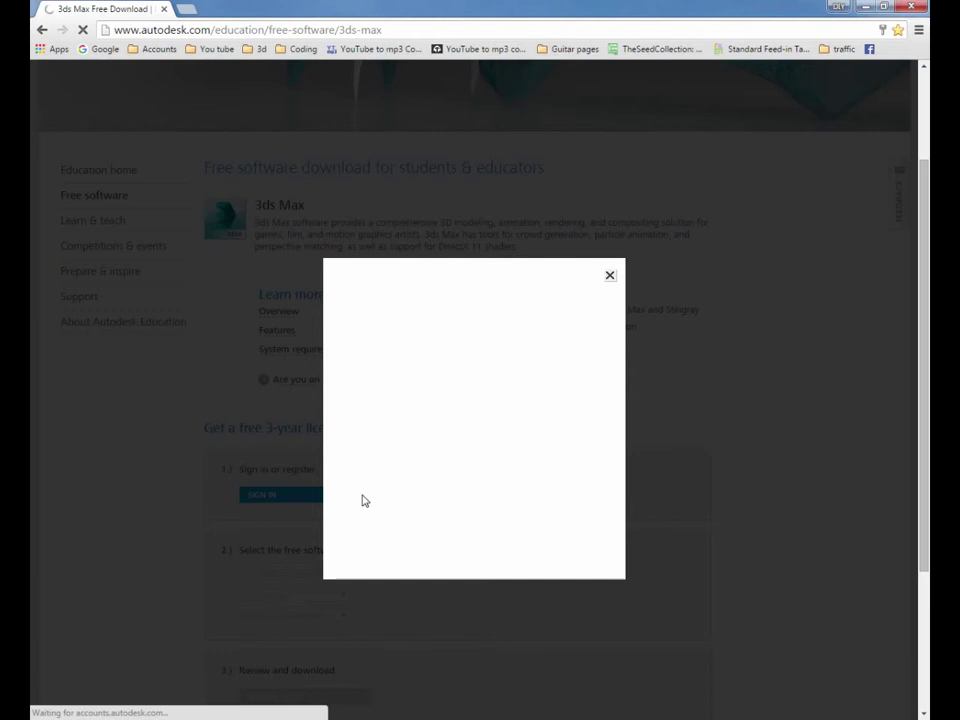
click(469, 369)
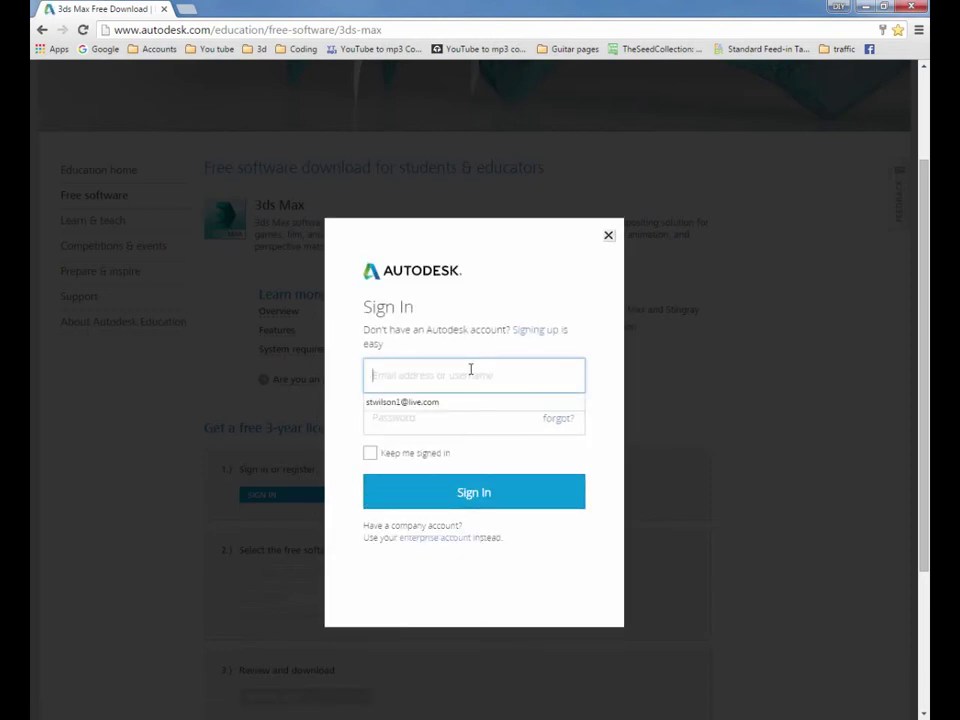
click(450, 401)
click(455, 492)
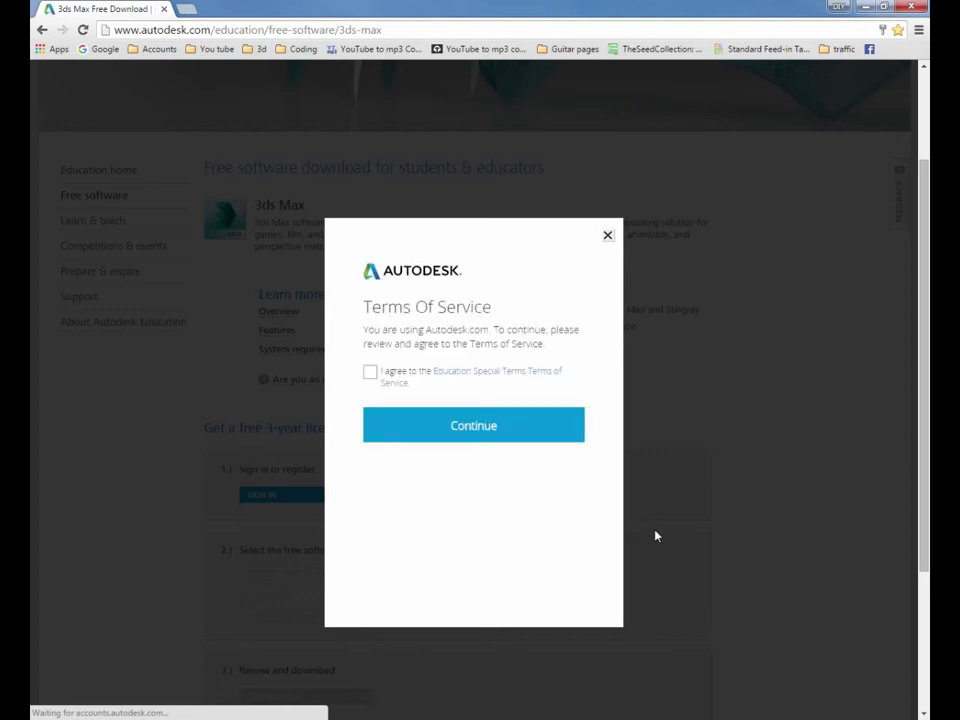
click(370, 372)
click(521, 434)
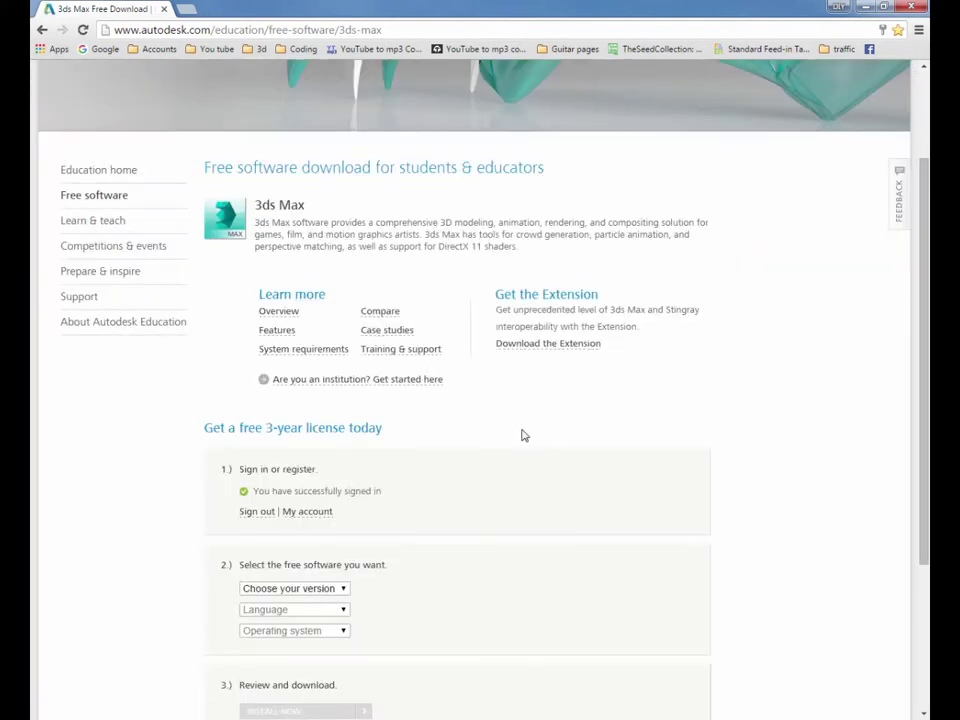
- Select version 3ds Max 2016, language English and operating system Windows 64-bit
scroll(485, 442, down, 1)
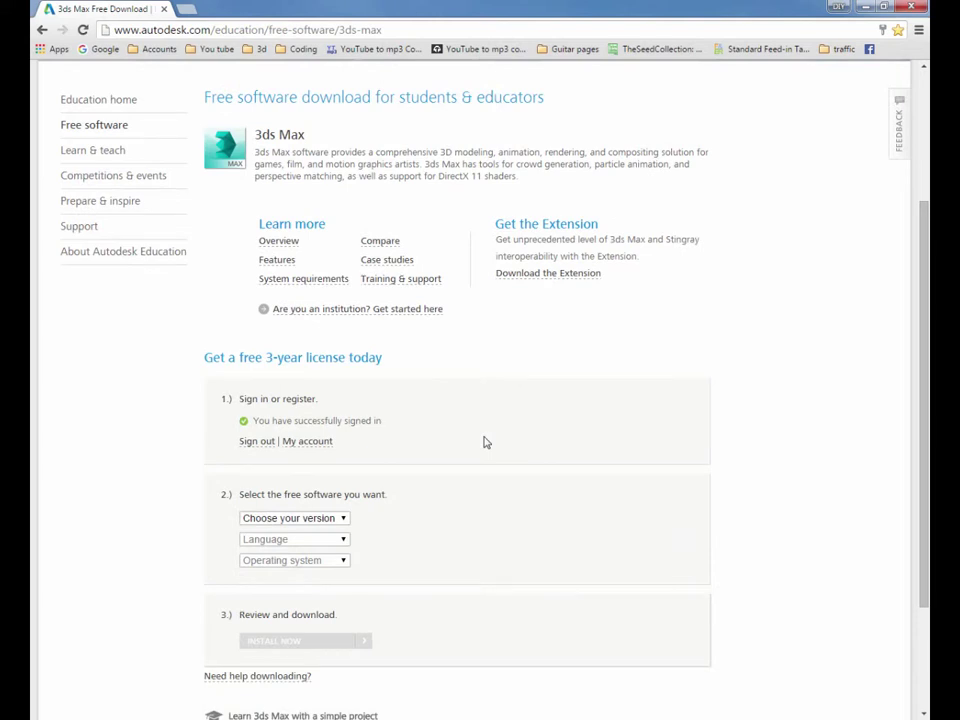
scroll(485, 442, down, 1)
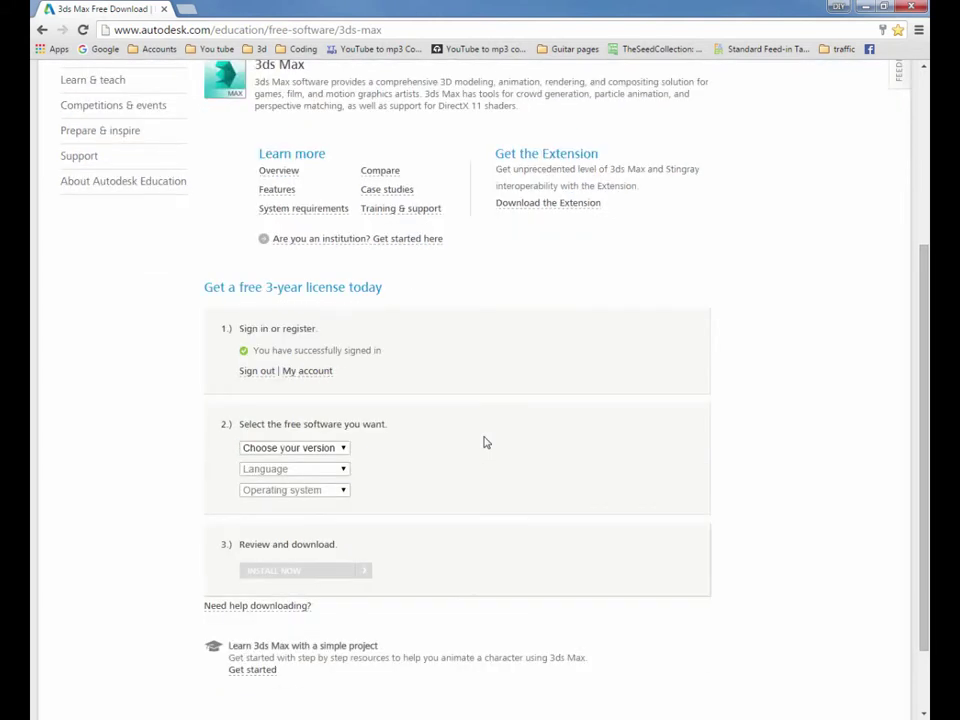
click(345, 449)
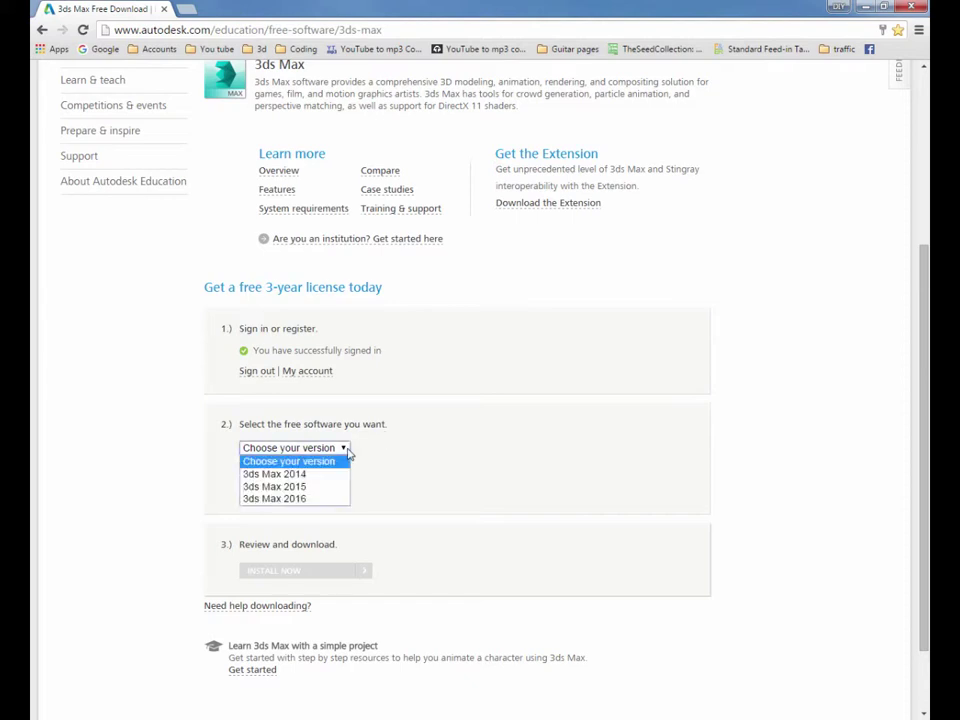
click(326, 499)
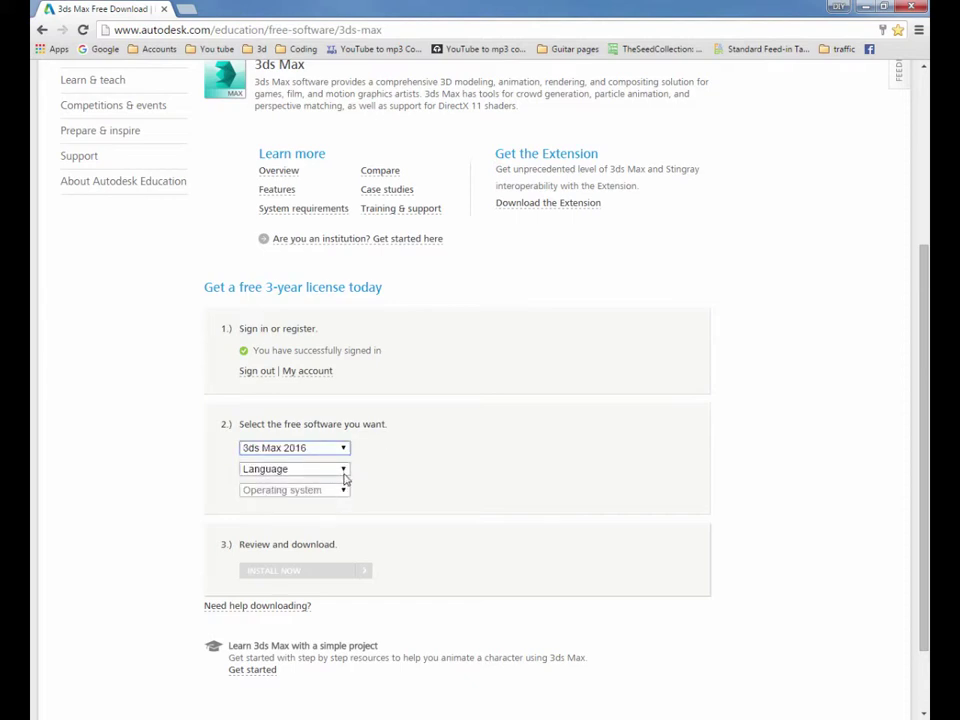
click(345, 472)
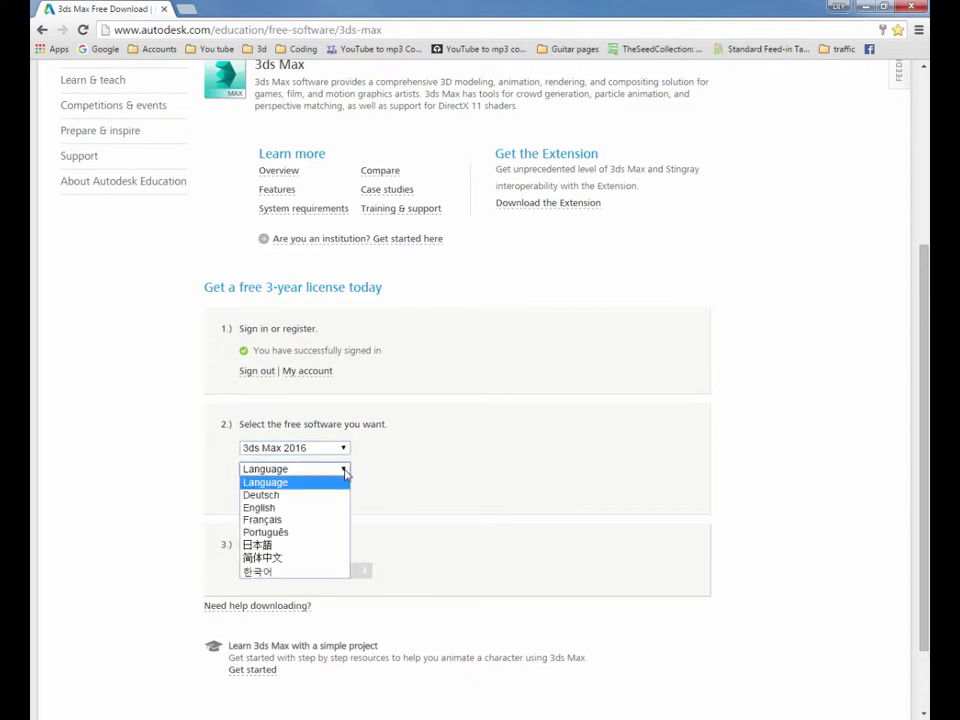
click(323, 510)
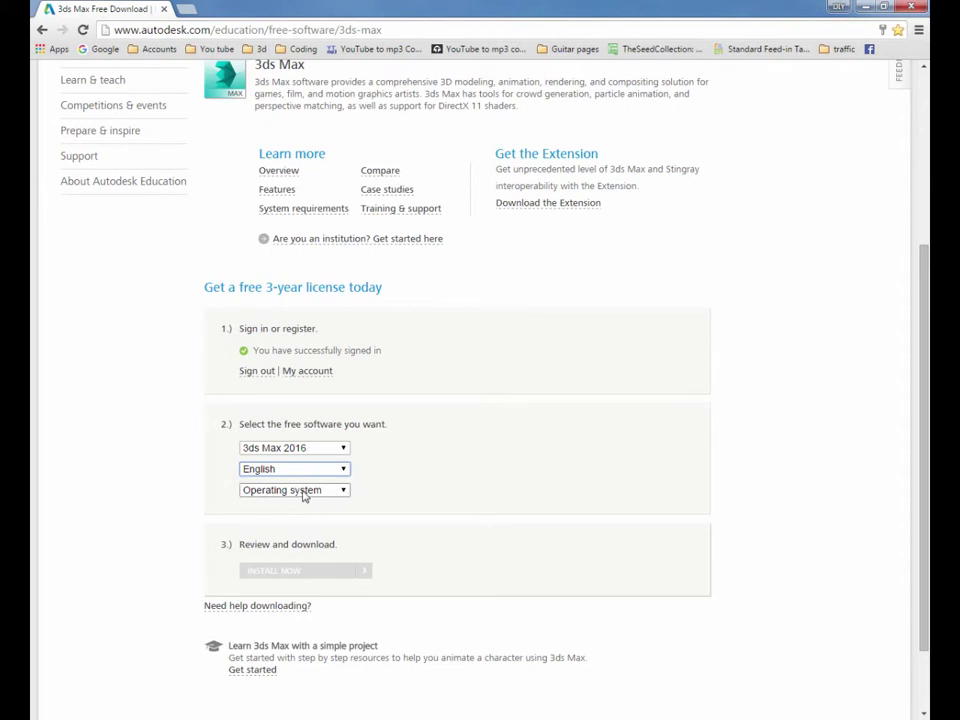
click(344, 492)
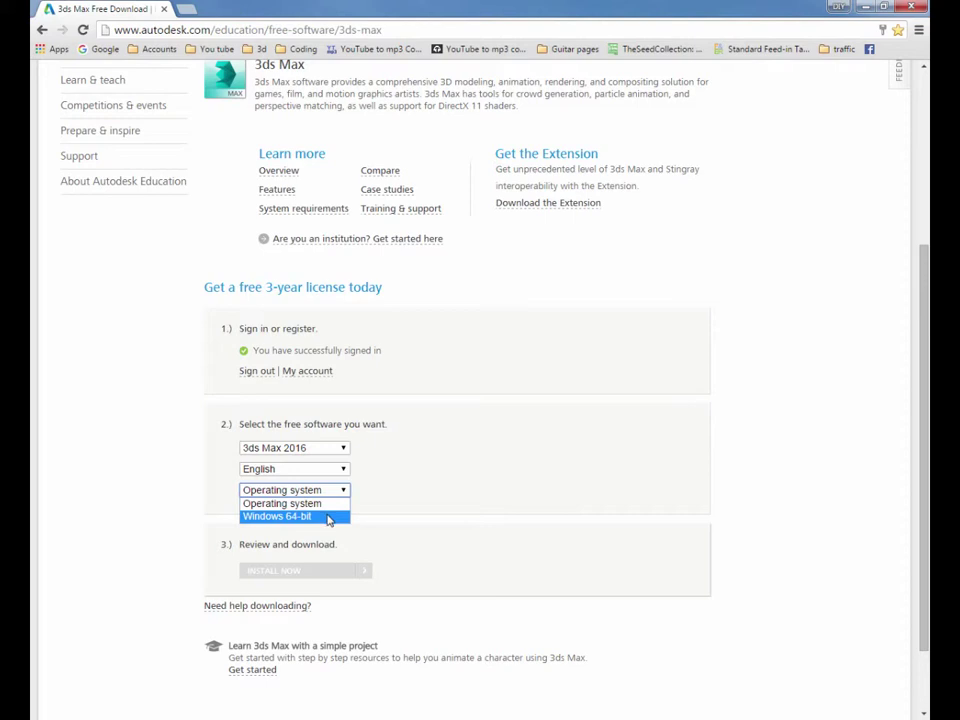
click(329, 517)
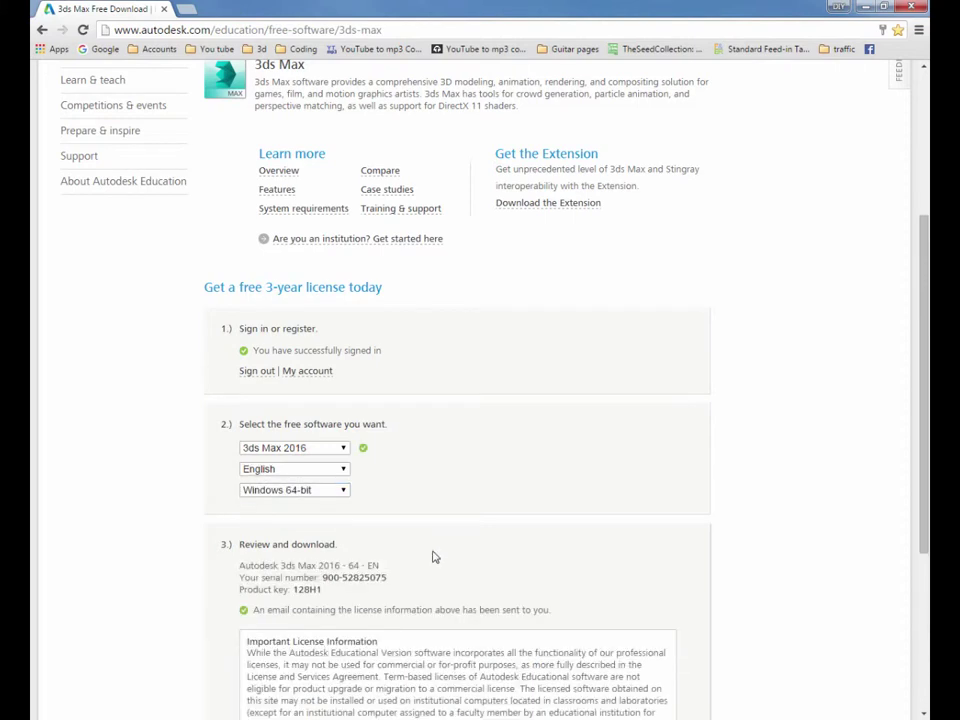
scroll(434, 557, down, 1)
scroll(434, 557, down, 1)
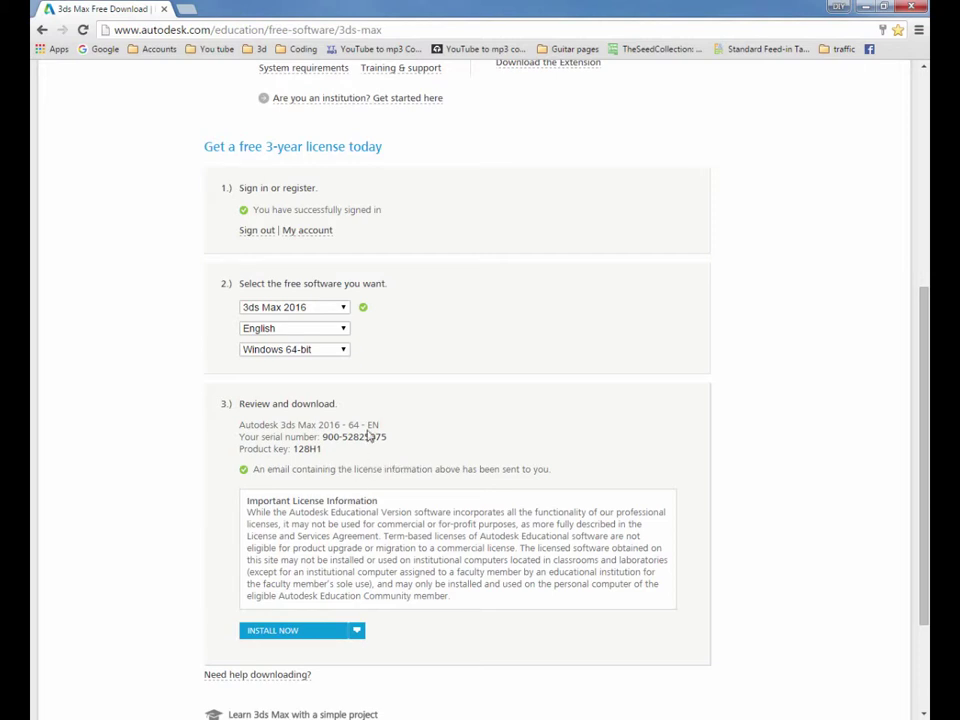
scroll(355, 573, down, 3)
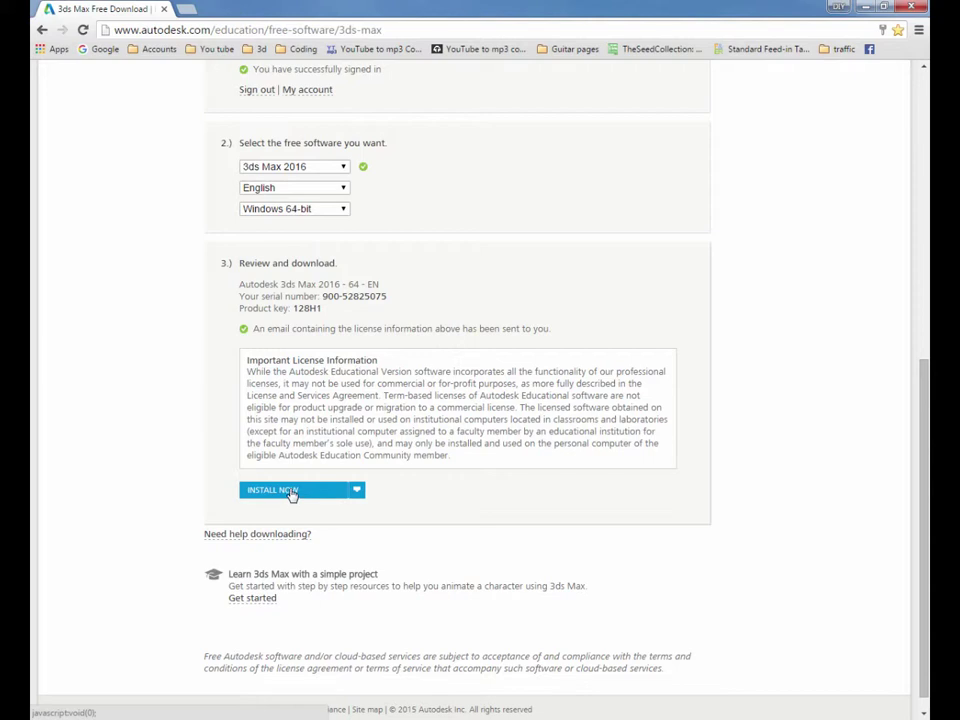
- Choose Browser Download from the INSTALL NOW options for 3ds Max 2016
click(358, 492)
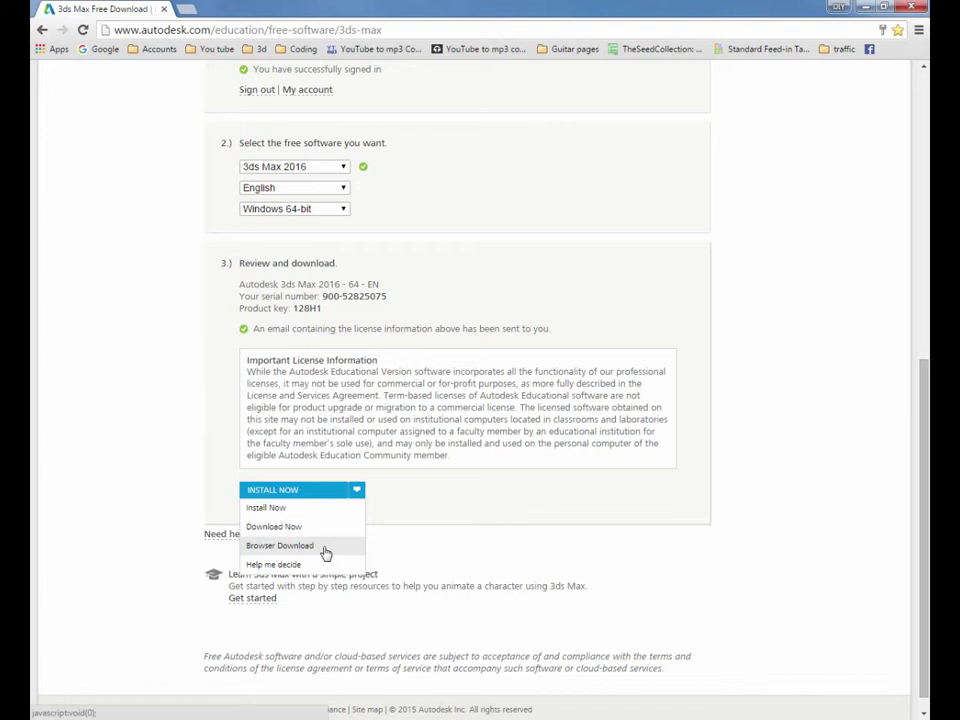
click(325, 553)
click(268, 491)
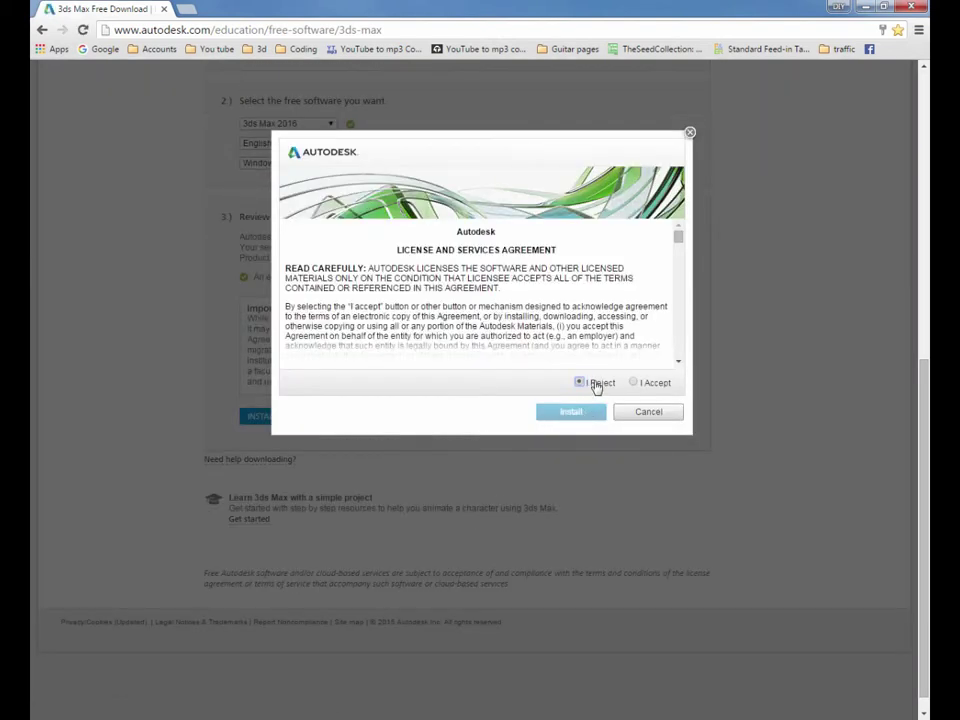
- Accept the license agreement, close the dialog, and return to the page top
click(632, 383)
click(652, 413)
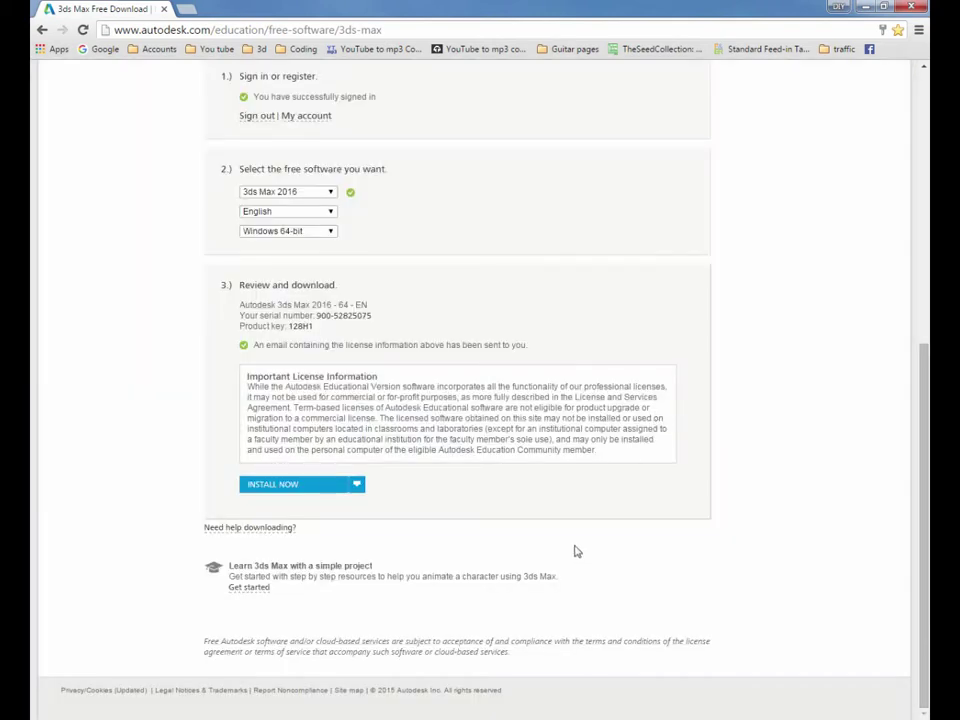
scroll(537, 554, up, 3)
scroll(534, 553, up, 2)
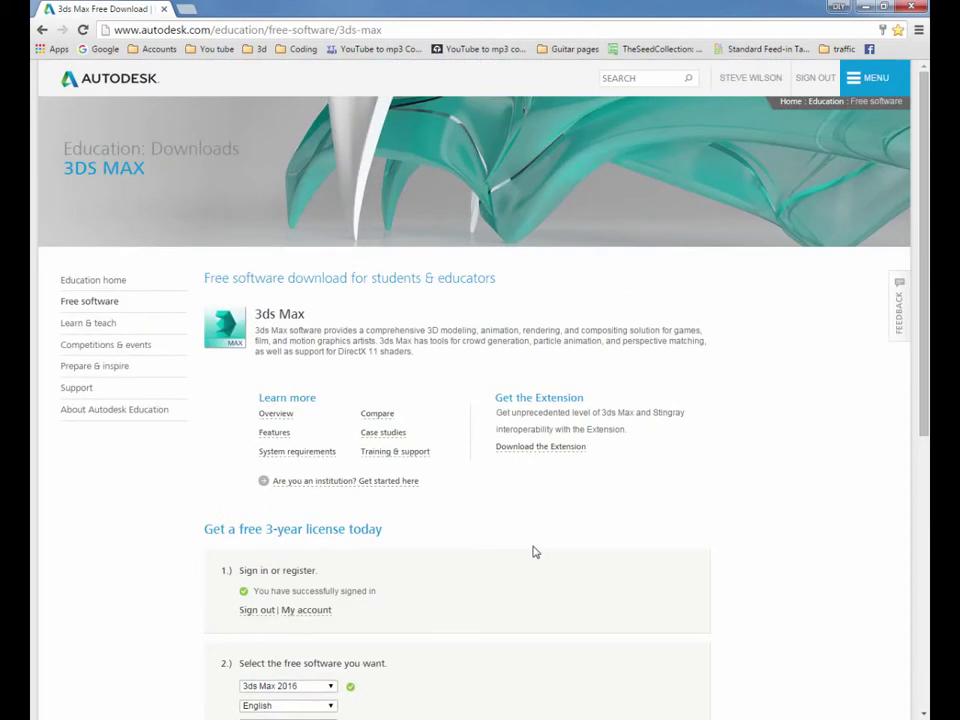